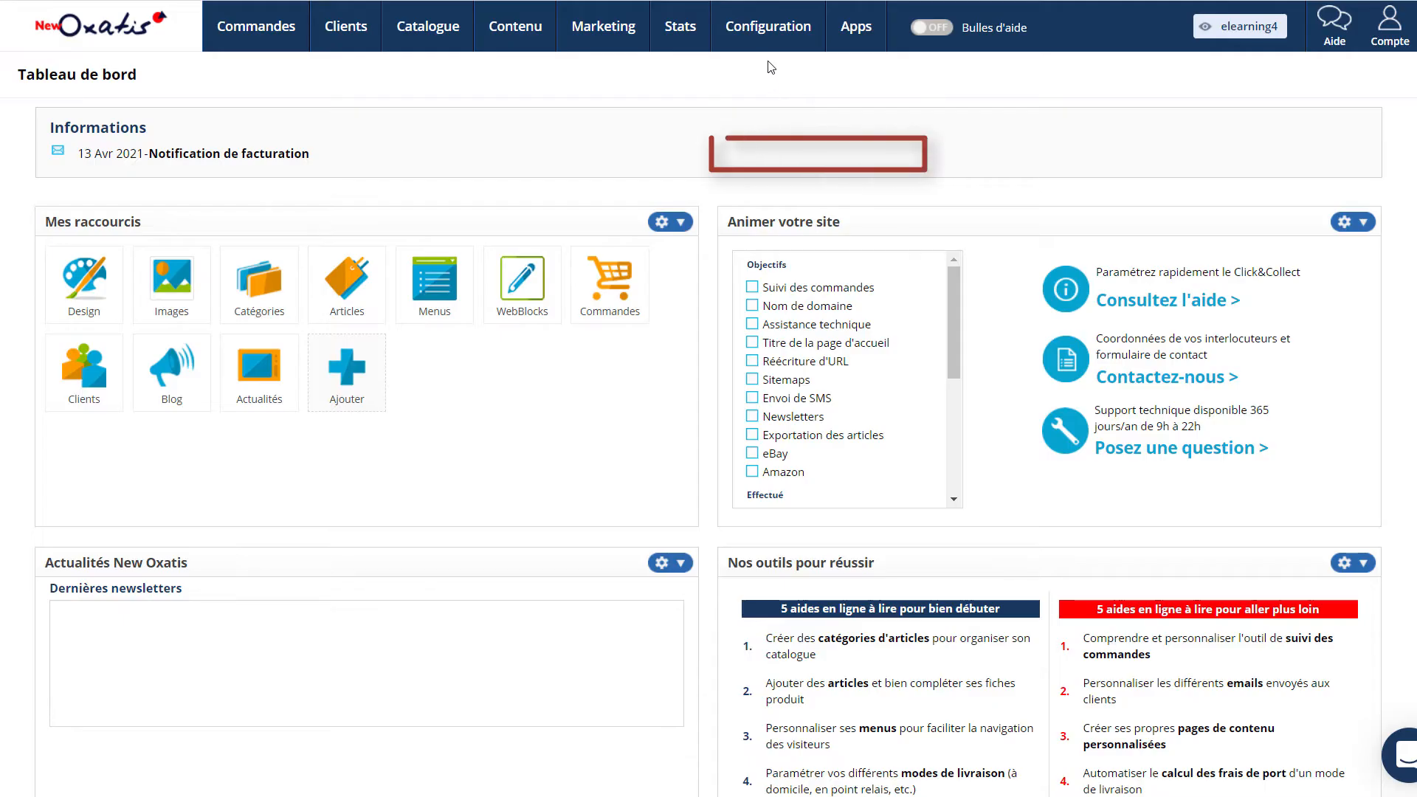
# In the design's header and logo settings, choose newoxatisacademy as the site logo image and save the change
pyautogui.moveTo(770, 33)
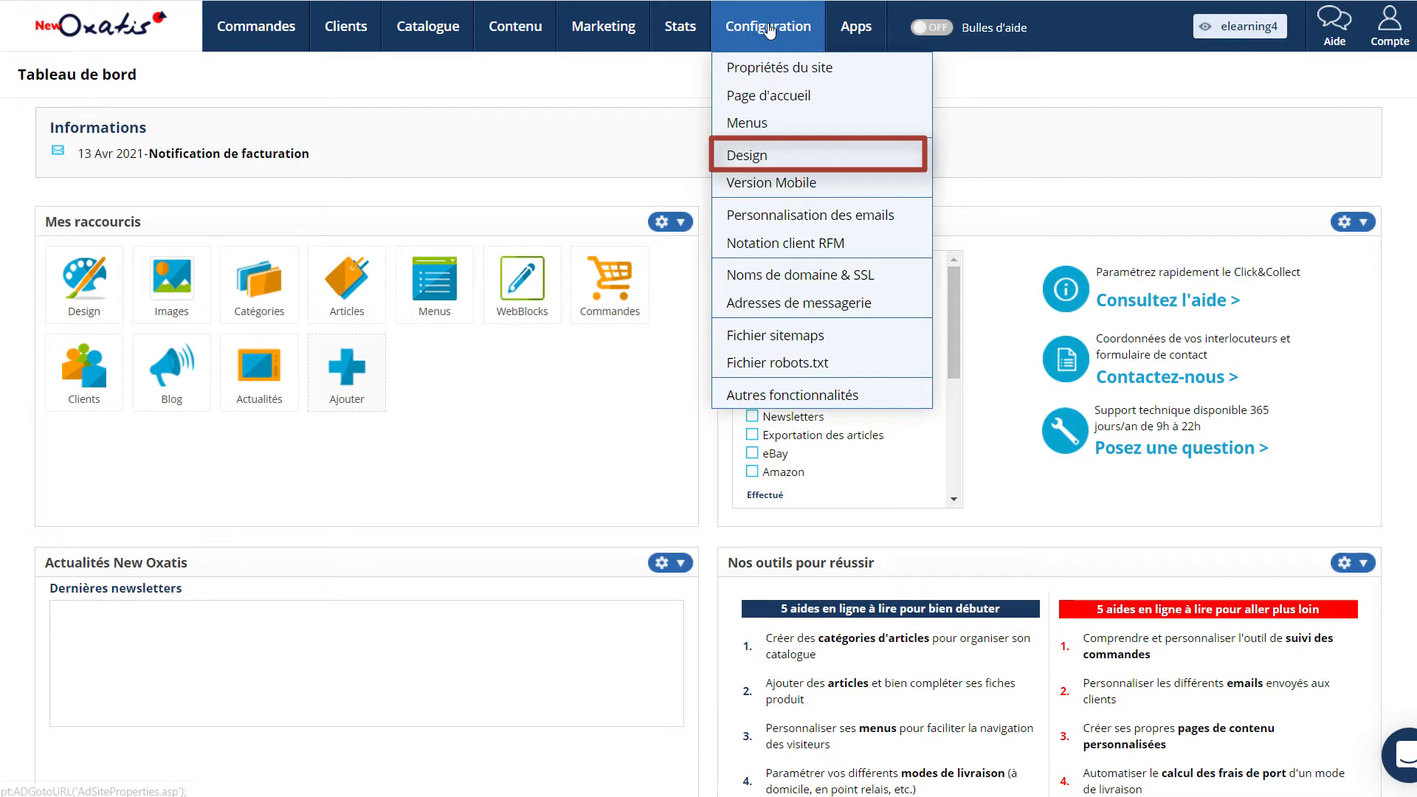
pyautogui.click(778, 162)
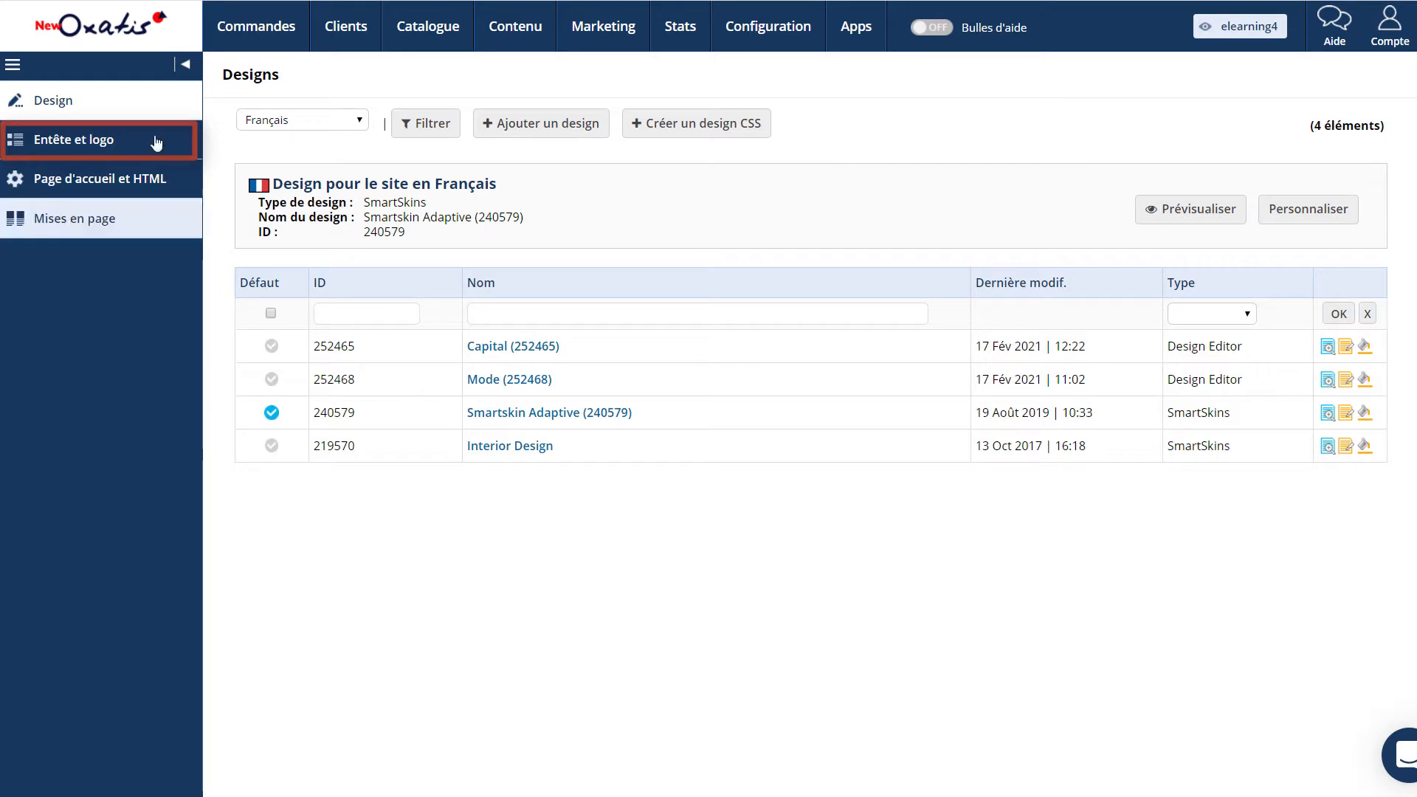
pyautogui.click(102, 153)
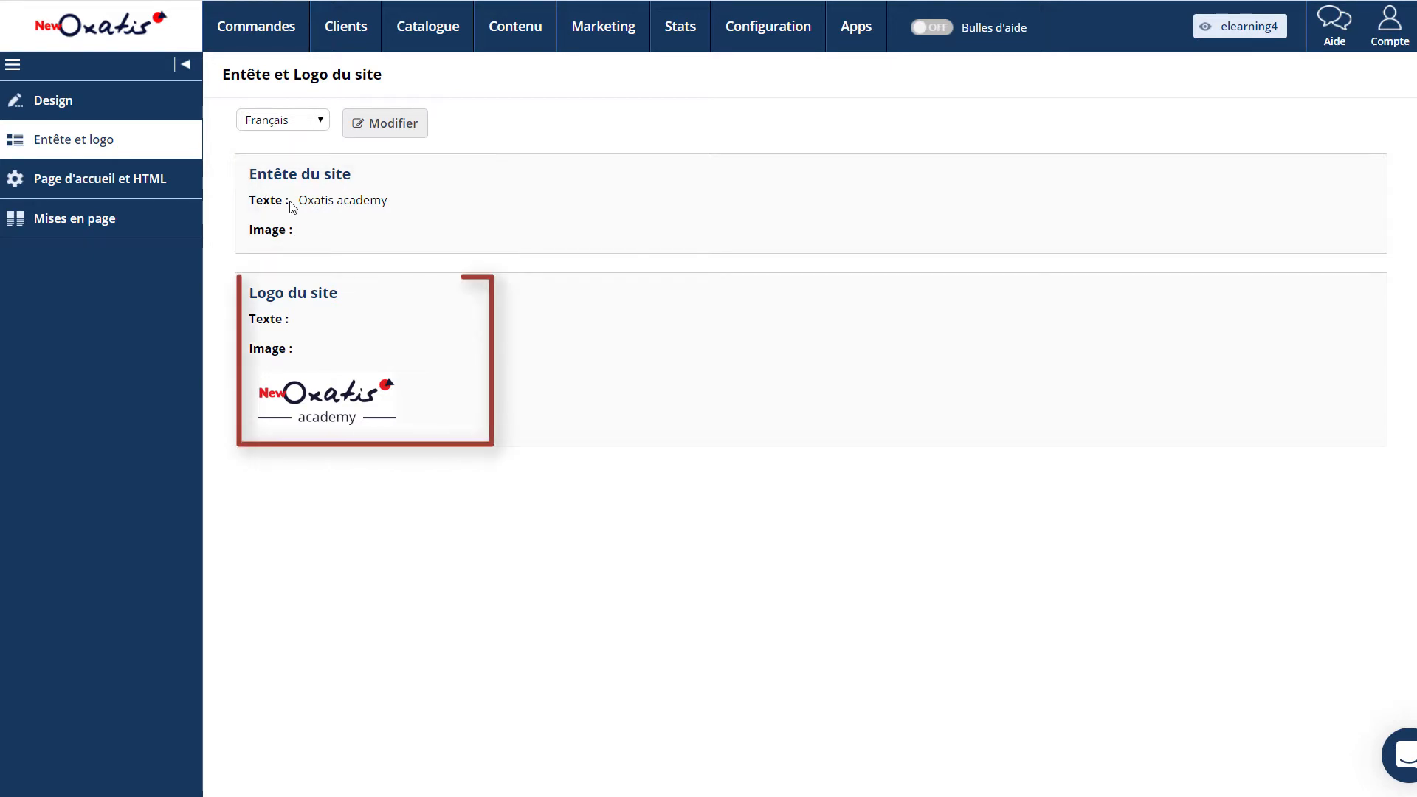
pyautogui.click(379, 136)
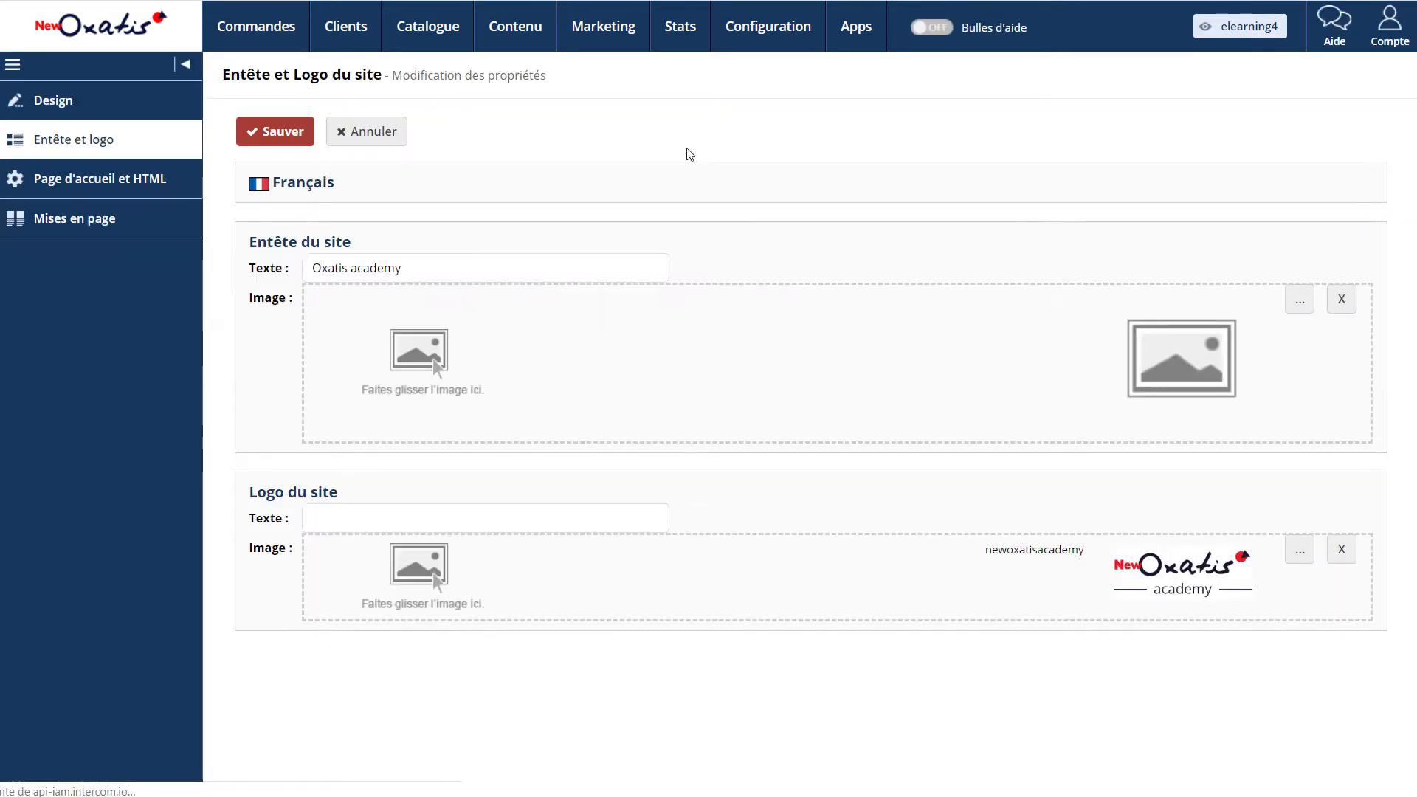
pyautogui.click(1300, 550)
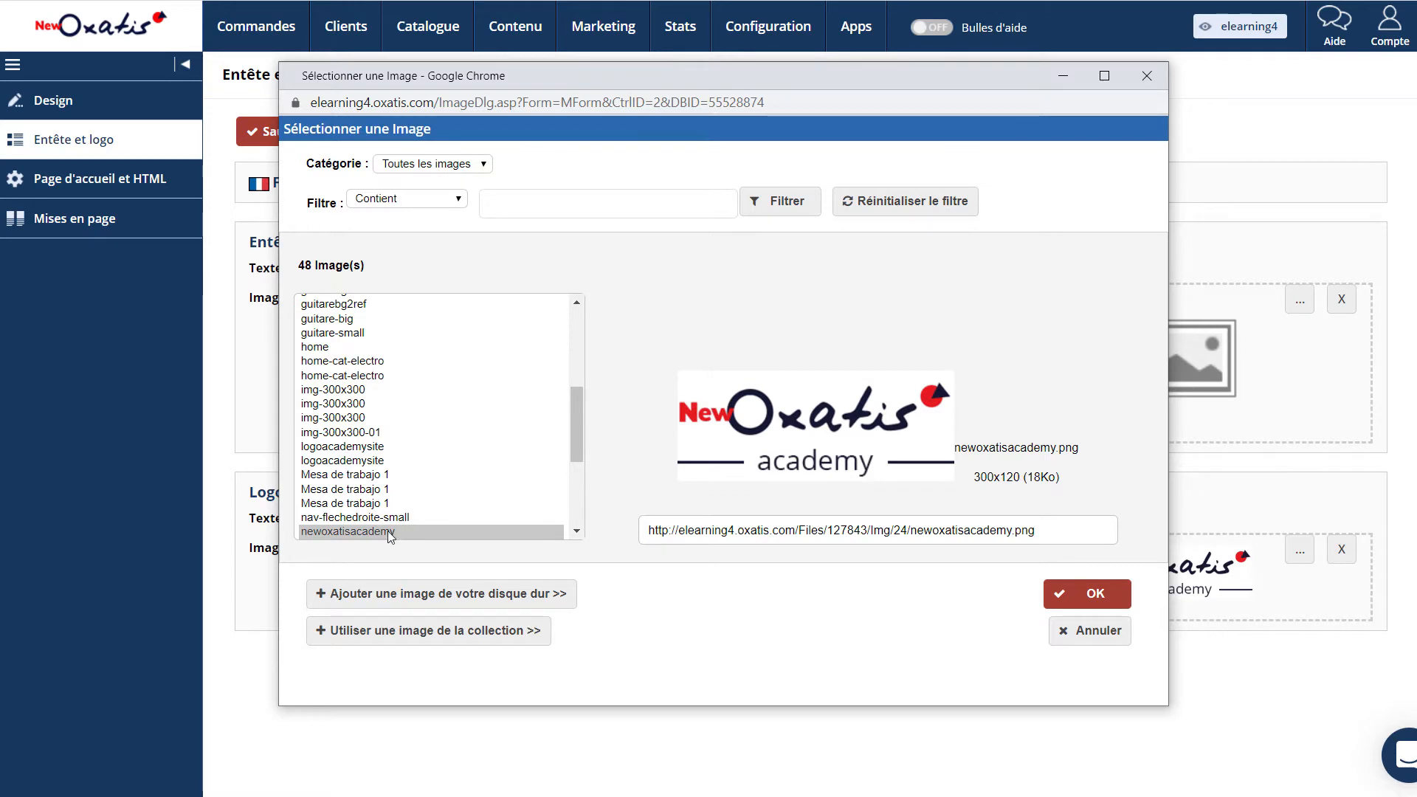
pyautogui.click(1093, 599)
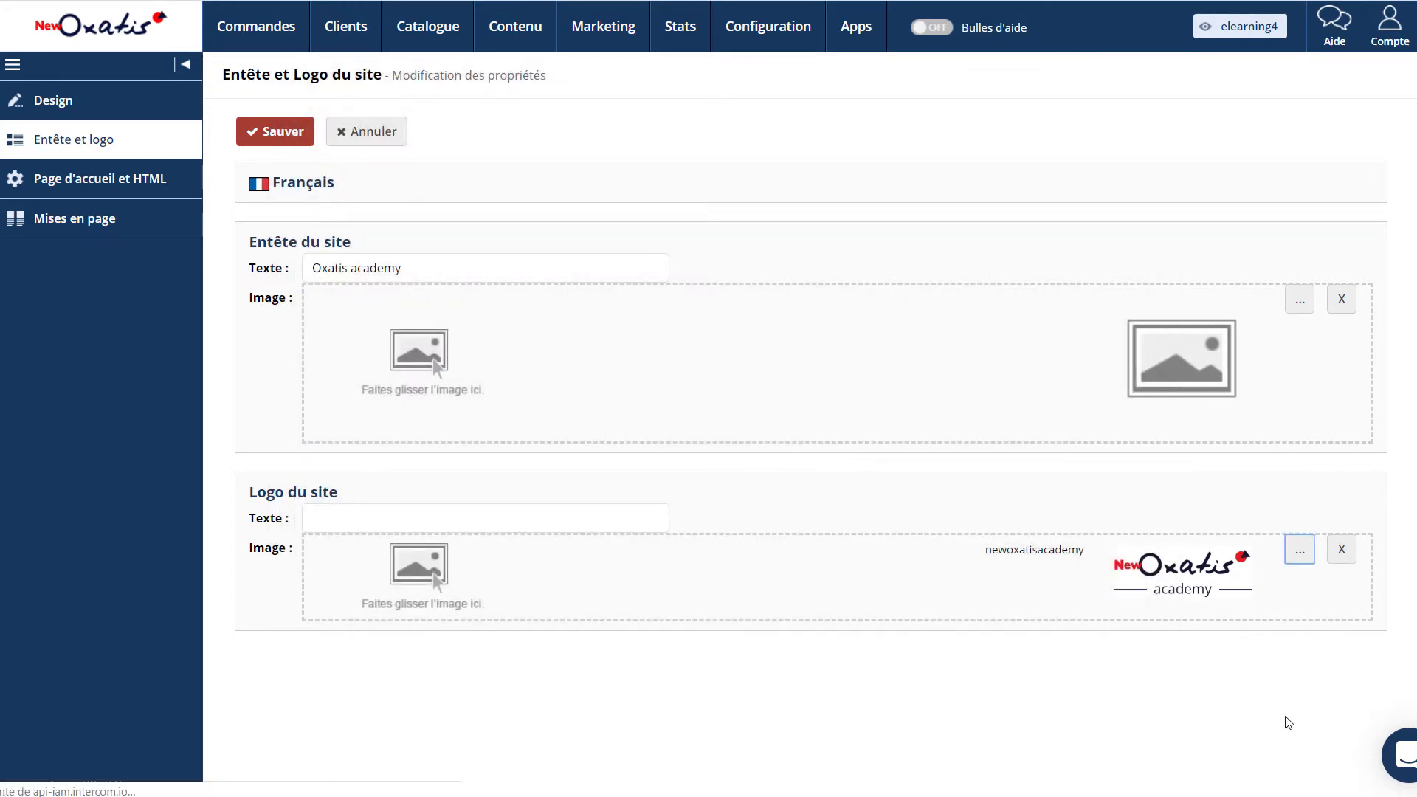
pyautogui.click(288, 150)
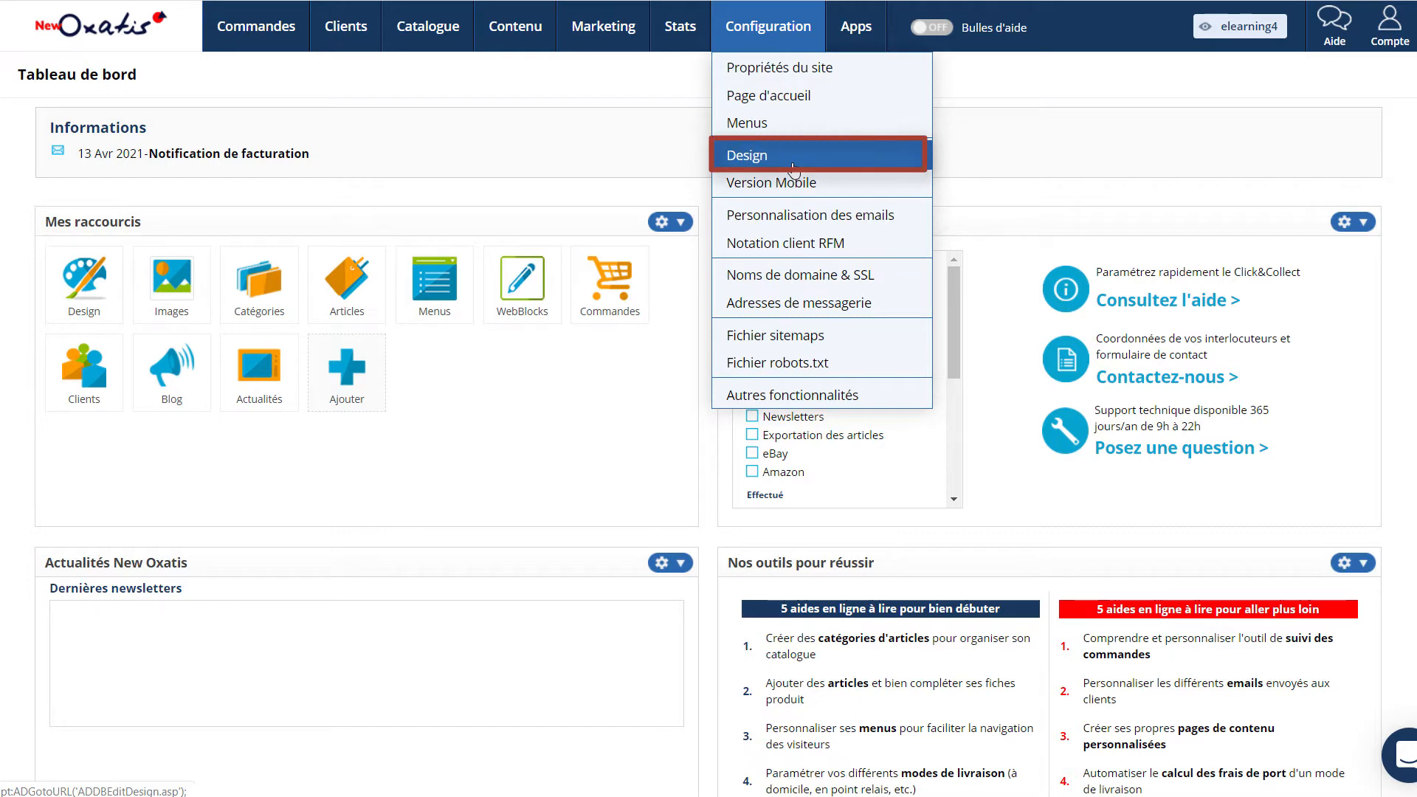
# Add a new Design Editor design based on the Avenue template to the site's designs and save it
pyautogui.click(792, 166)
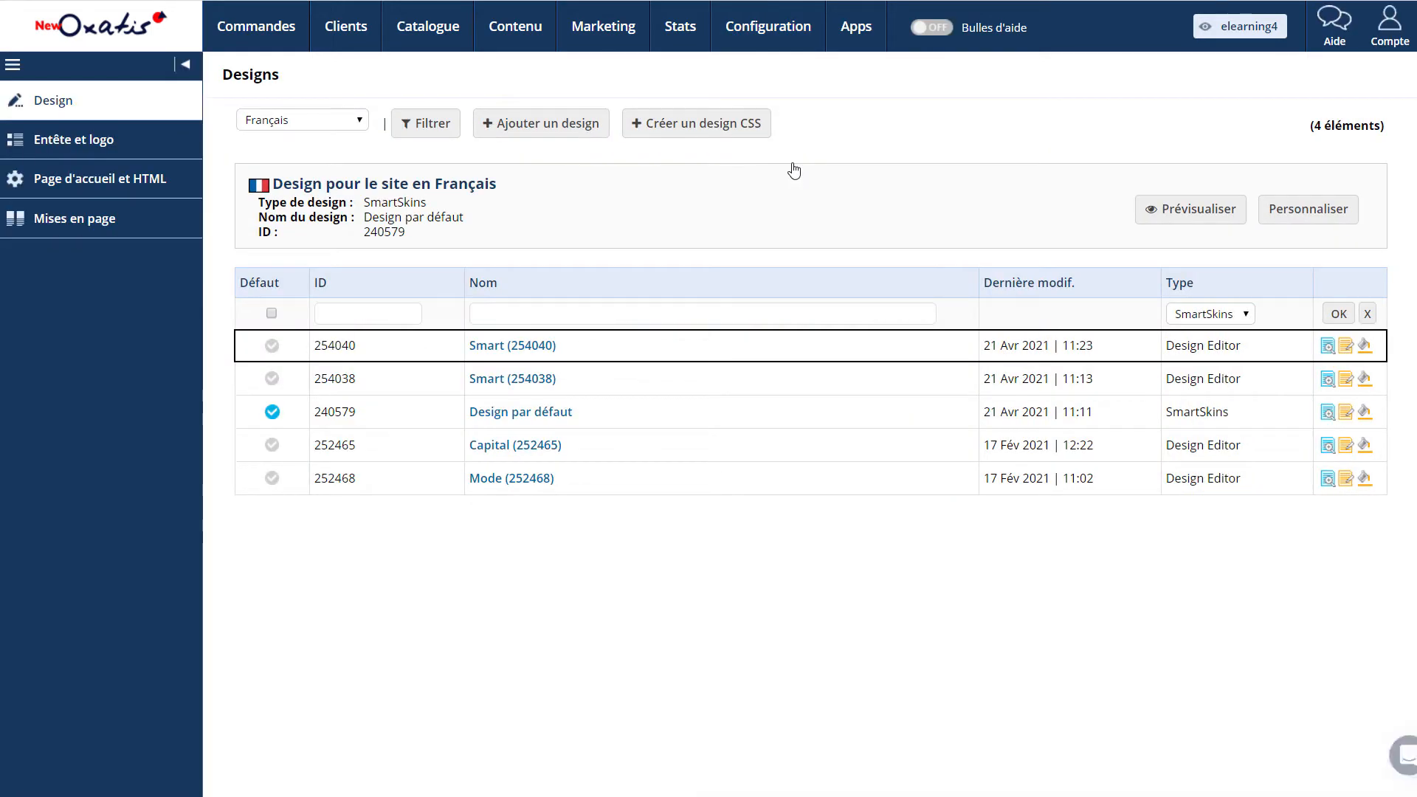
pyautogui.click(572, 127)
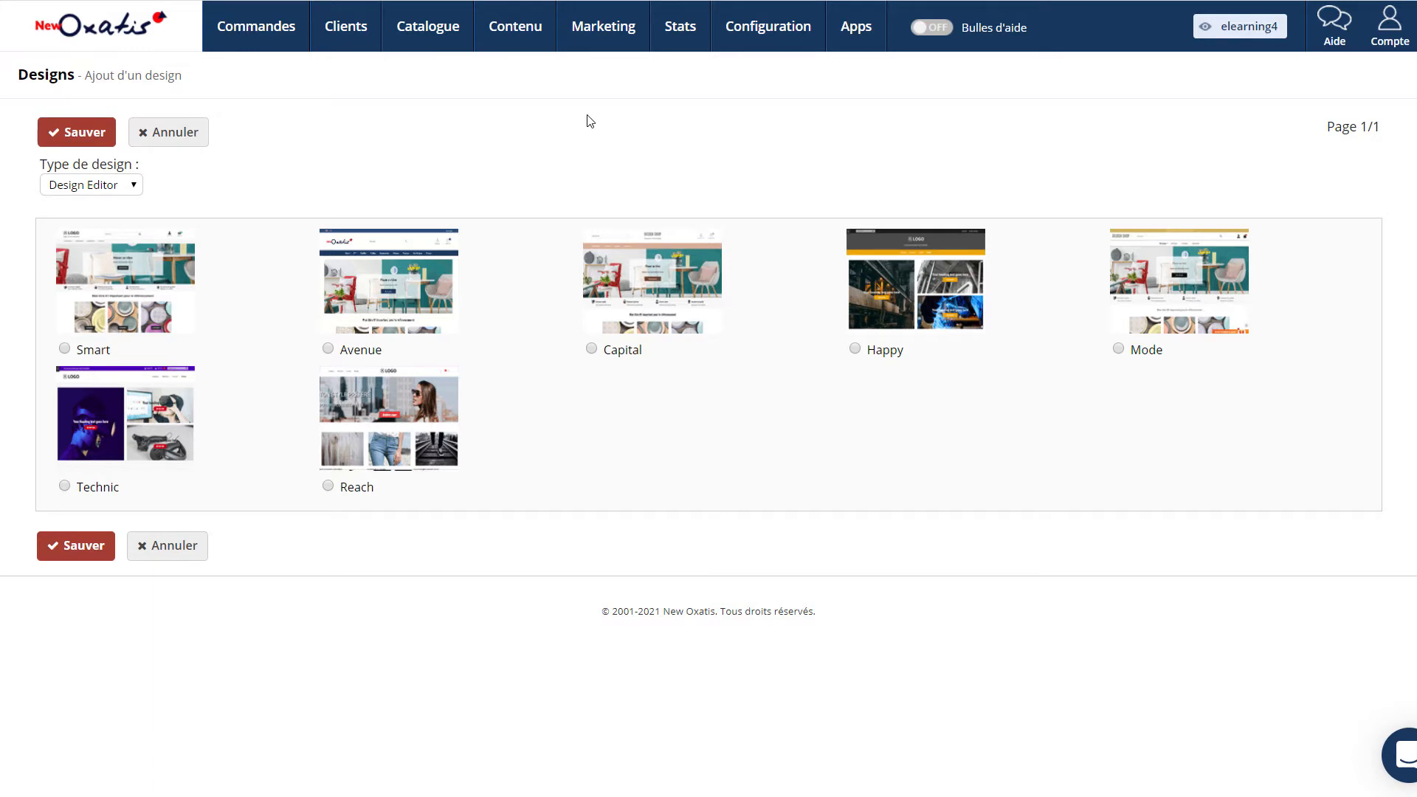
pyautogui.click(409, 306)
pyautogui.click(345, 357)
pyautogui.click(77, 133)
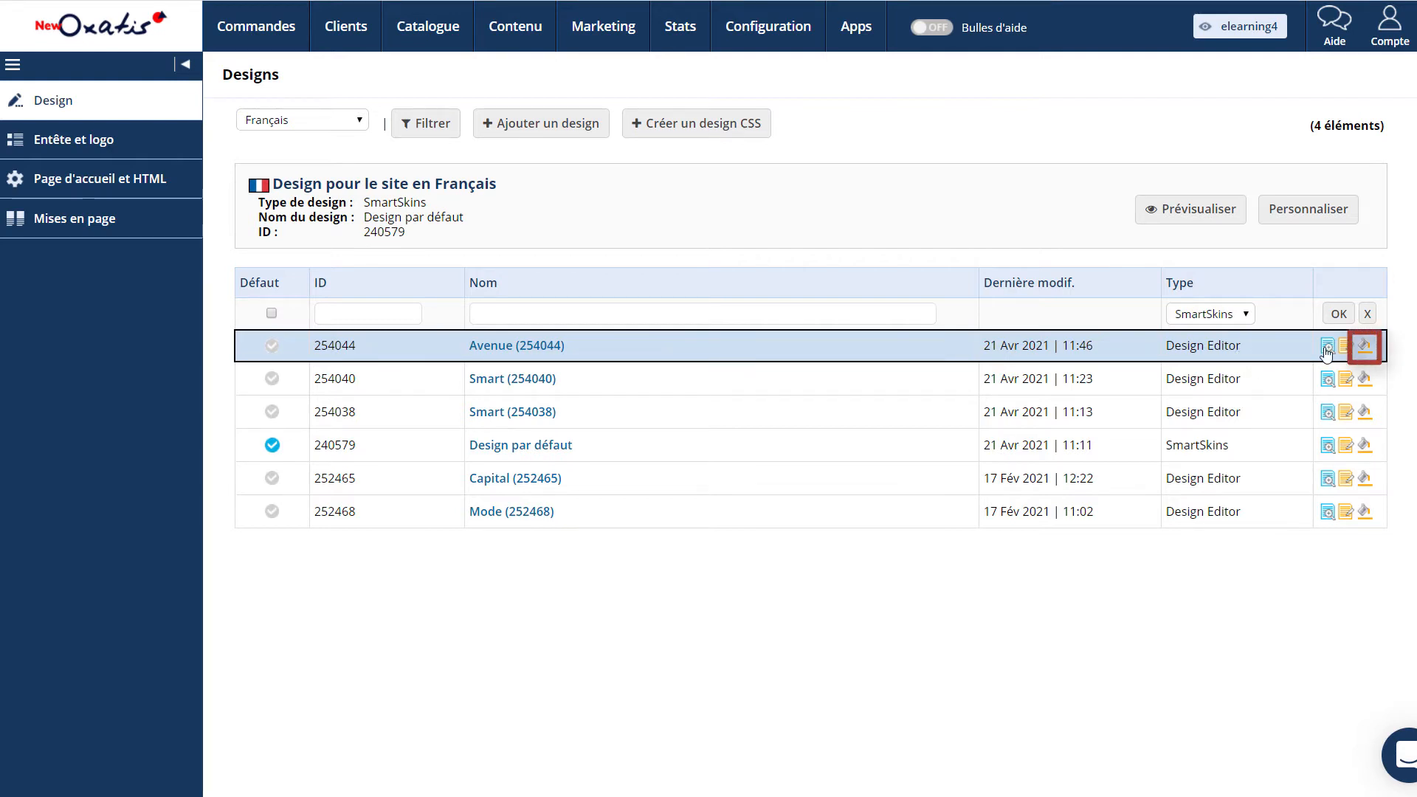
# Open the Avenue design for customization and examine the editor's general editing, expert button style and CSS options
pyautogui.click(1366, 350)
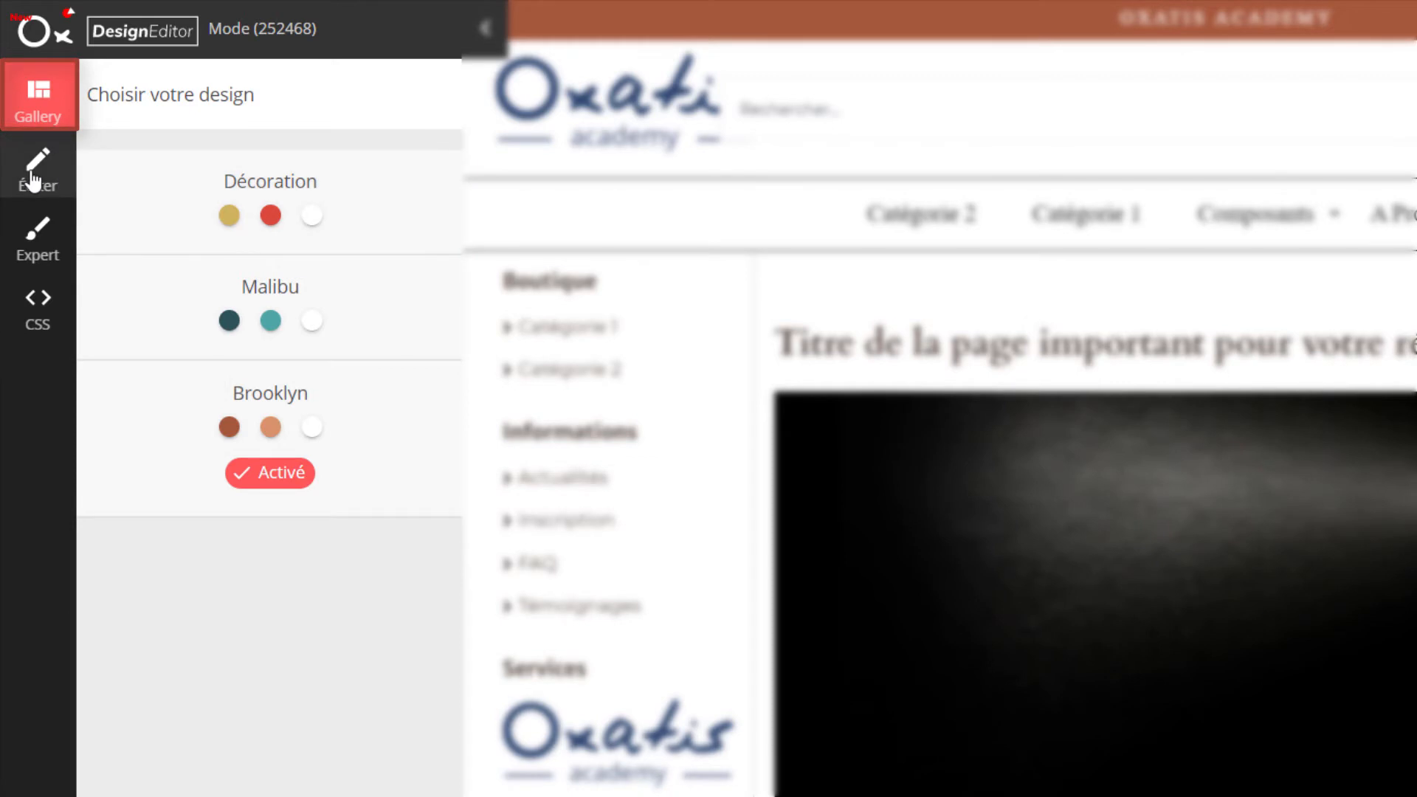
pyautogui.click(33, 180)
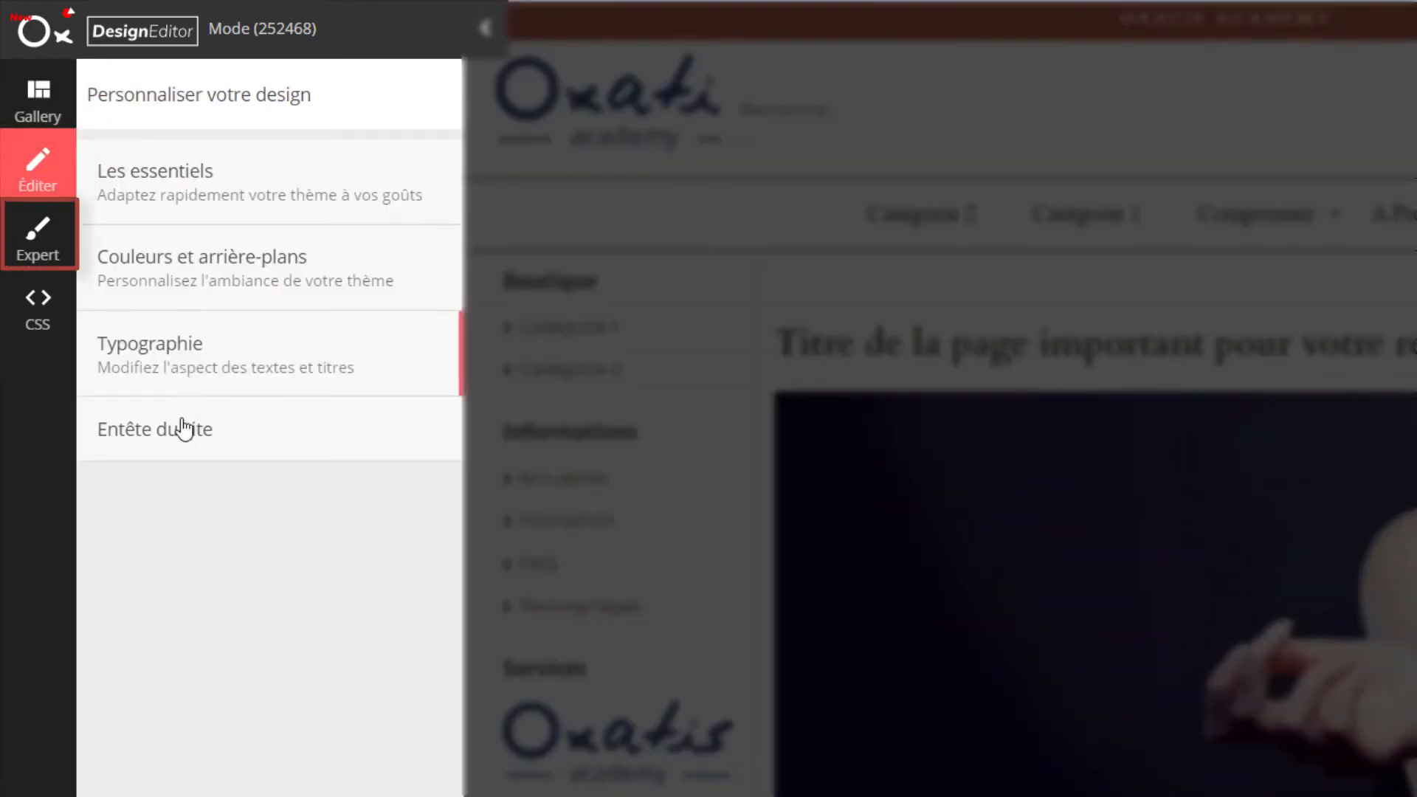
pyautogui.click(33, 233)
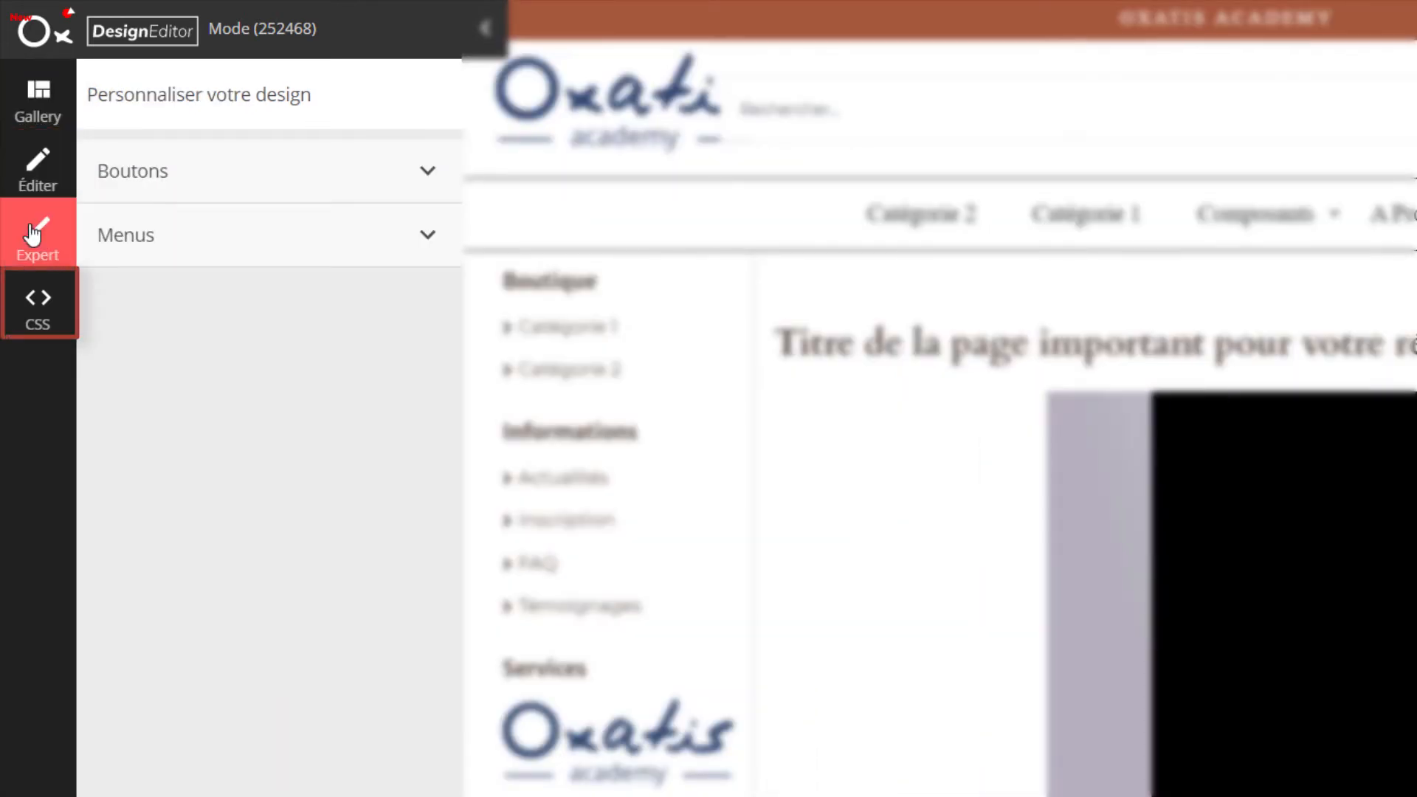
pyautogui.click(196, 177)
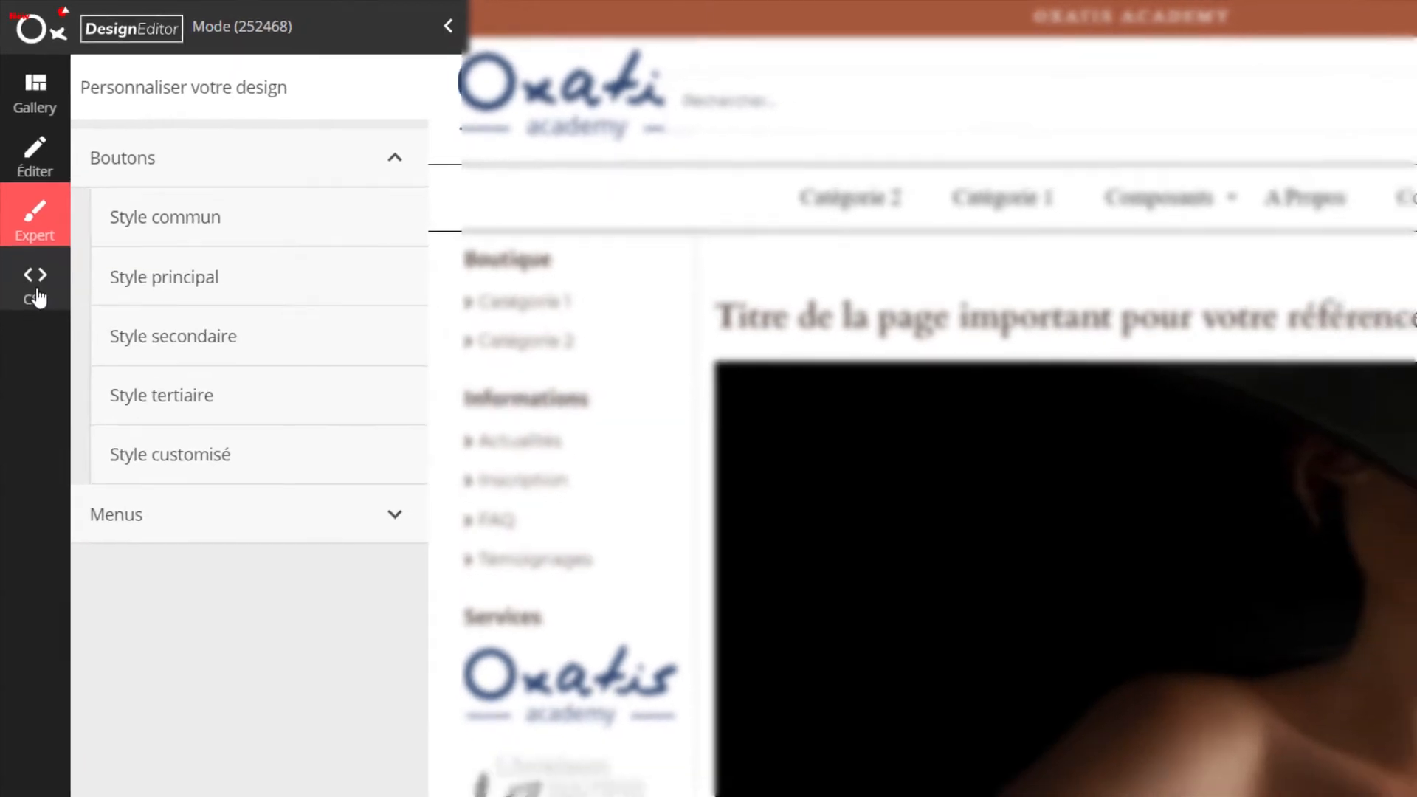
pyautogui.click(35, 292)
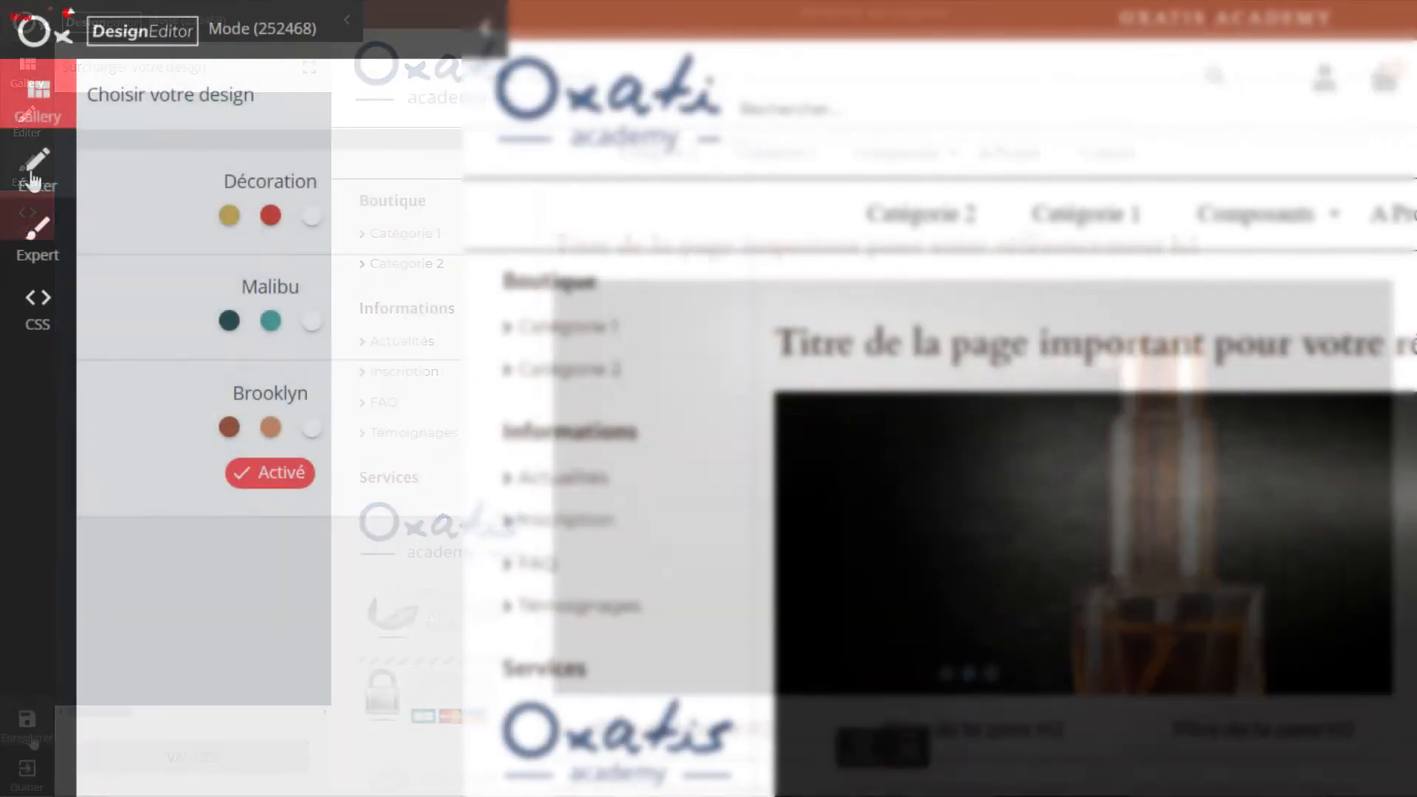
pyautogui.click(26, 119)
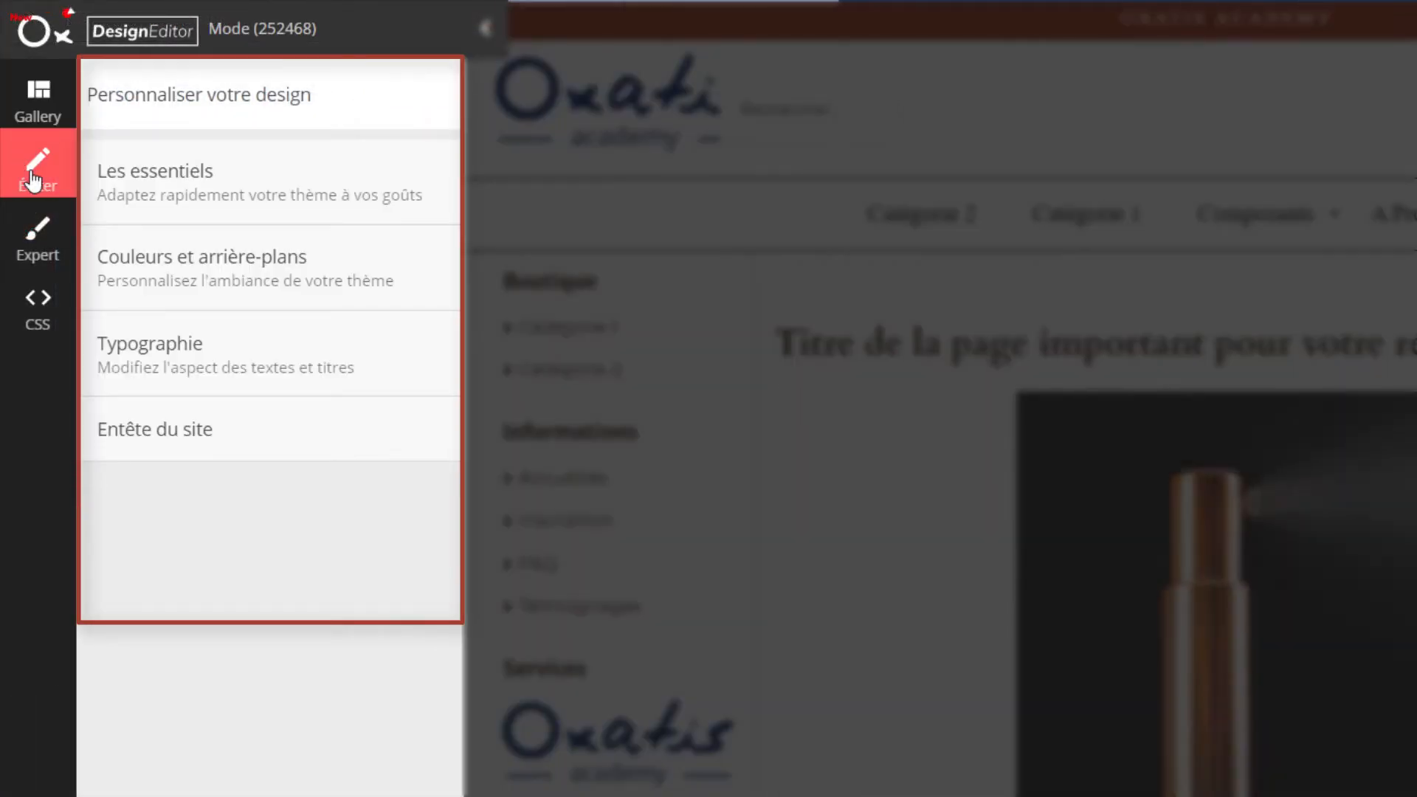
pyautogui.click(34, 232)
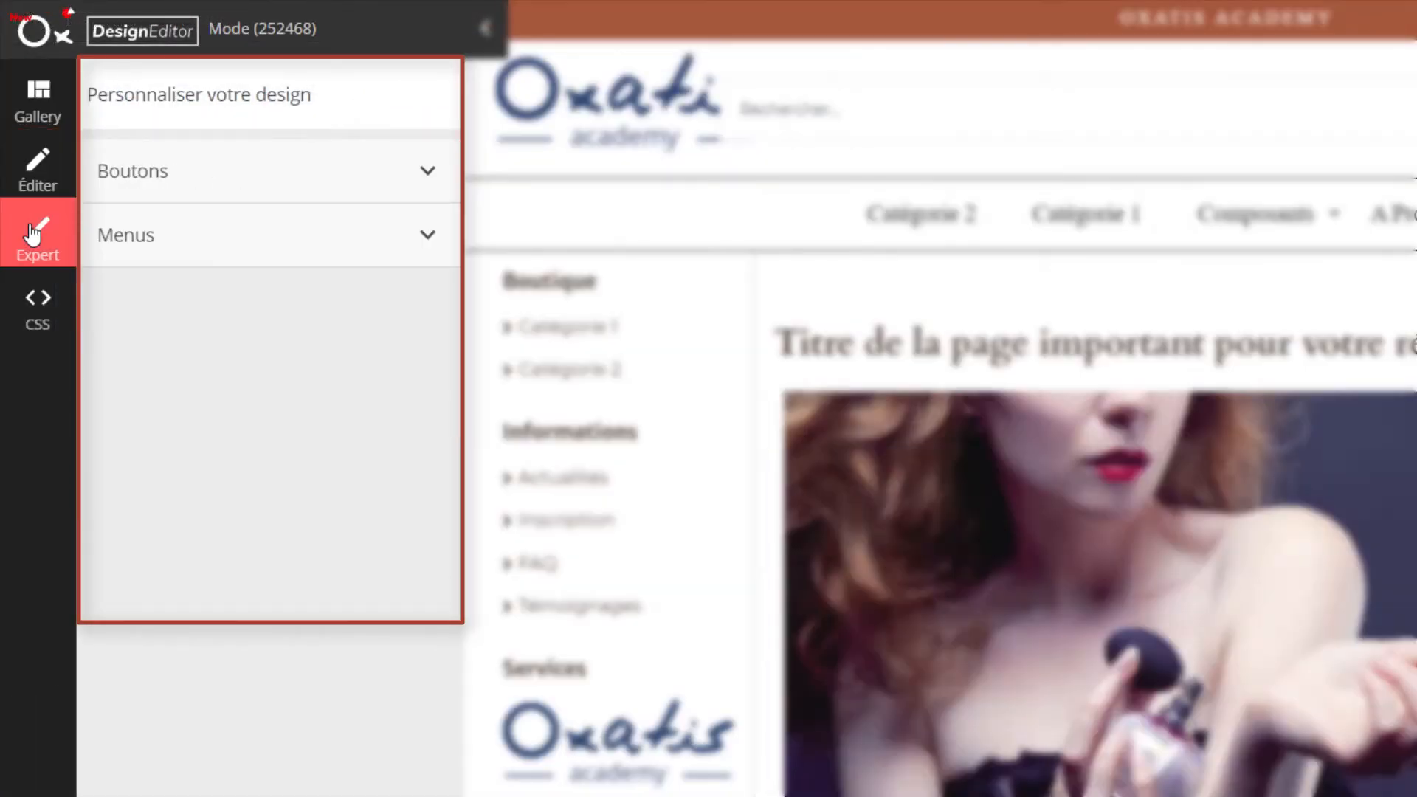
pyautogui.click(196, 177)
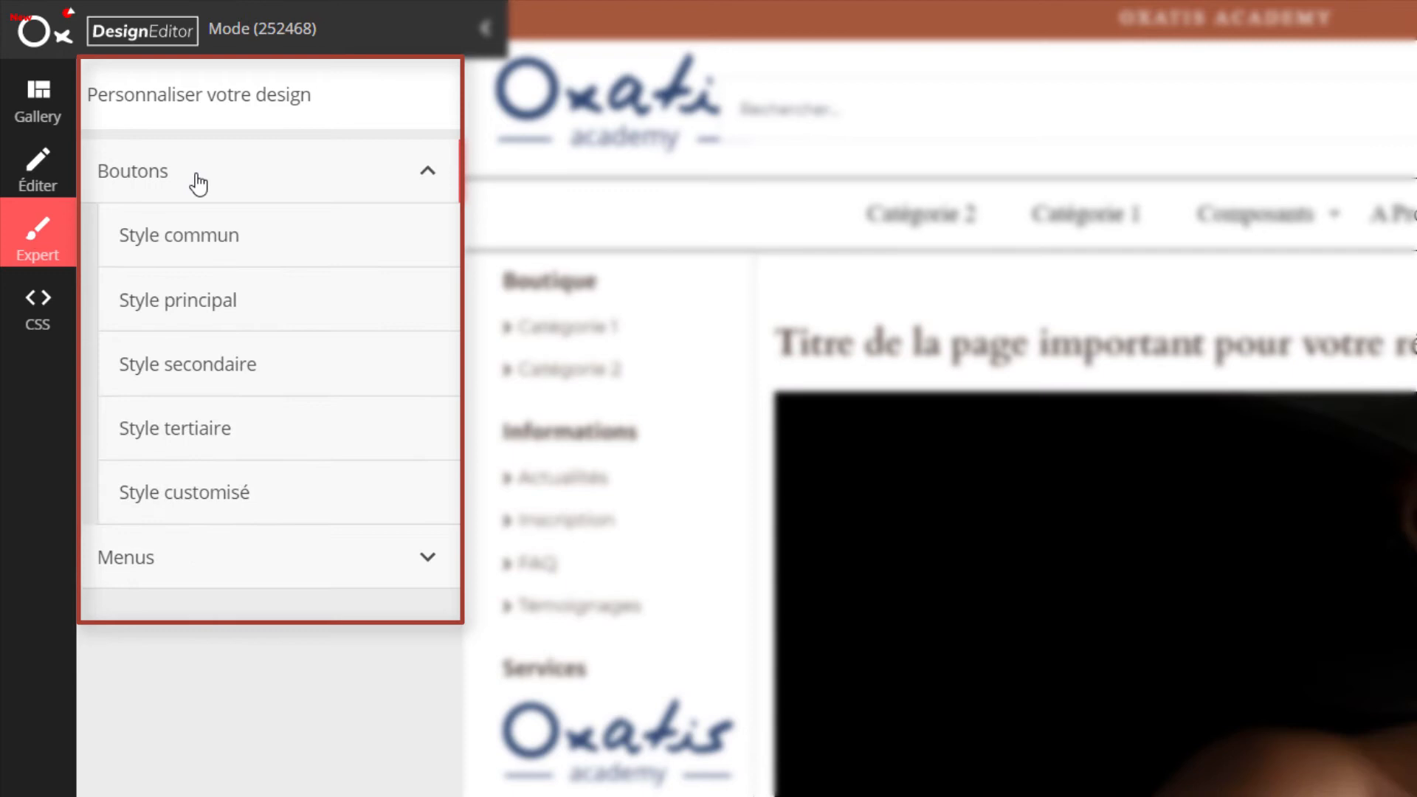
pyautogui.click(41, 322)
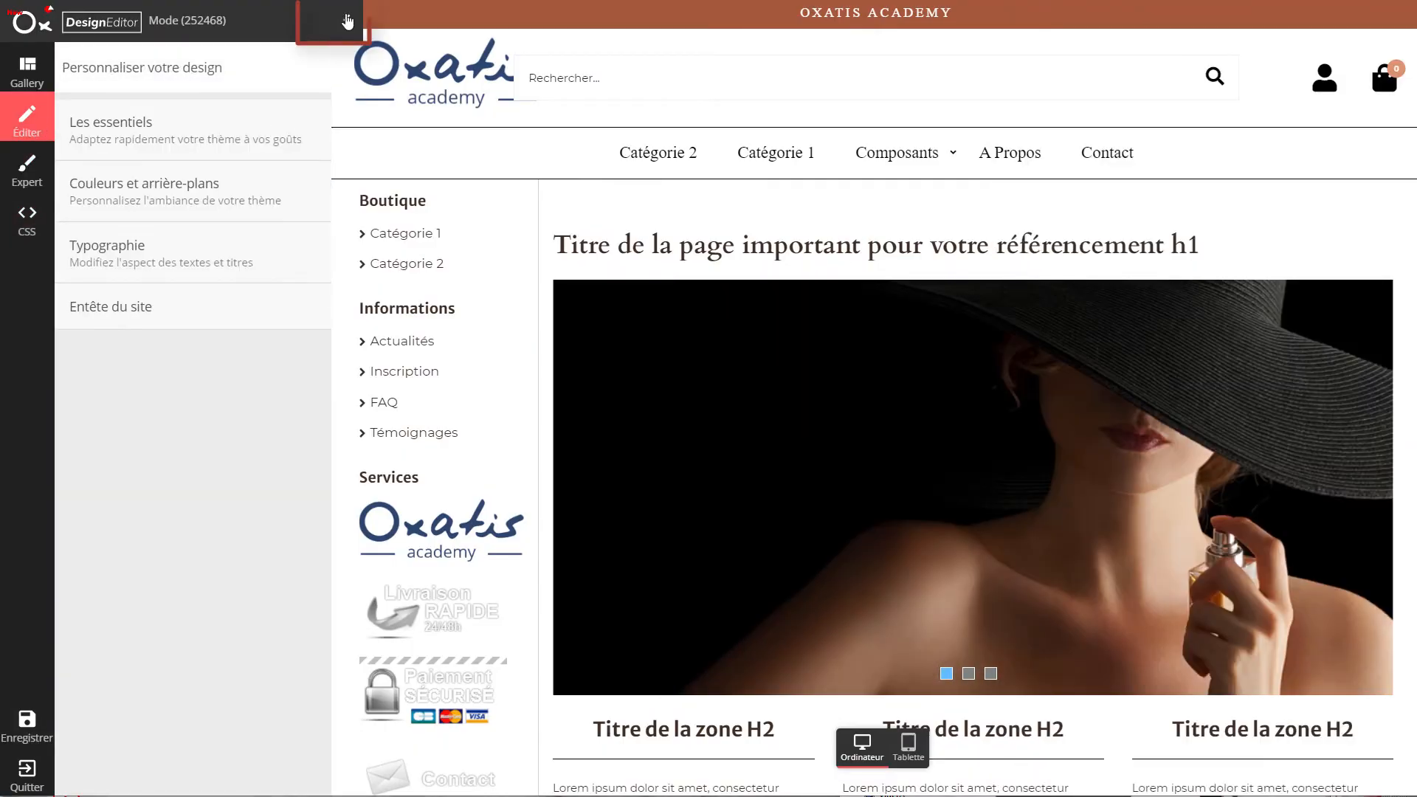
# Check the site preview with the editing panel collapsed, its navigation menu and the tablet display, and return to the computer display
pyautogui.click(347, 20)
pyautogui.click(15, 29)
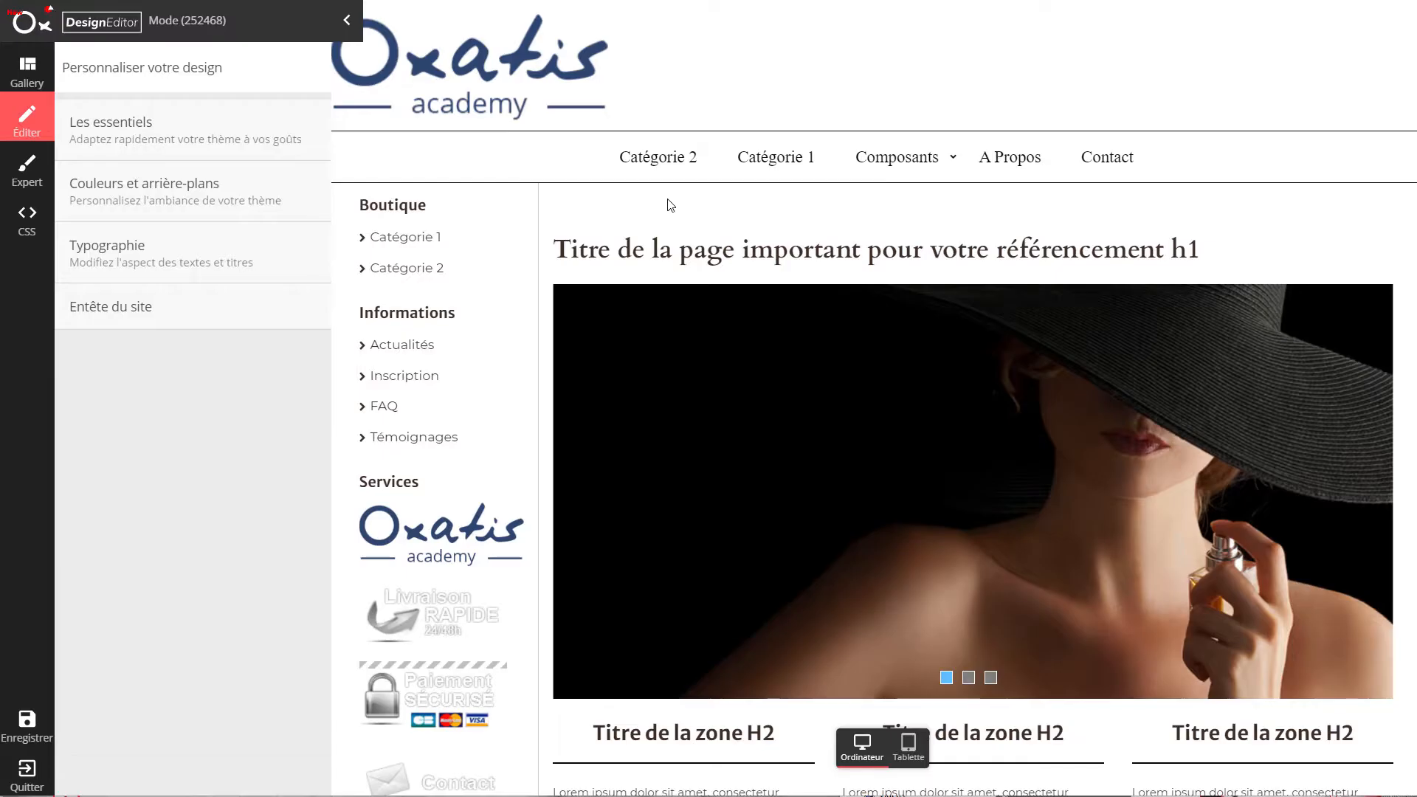
pyautogui.moveTo(881, 164)
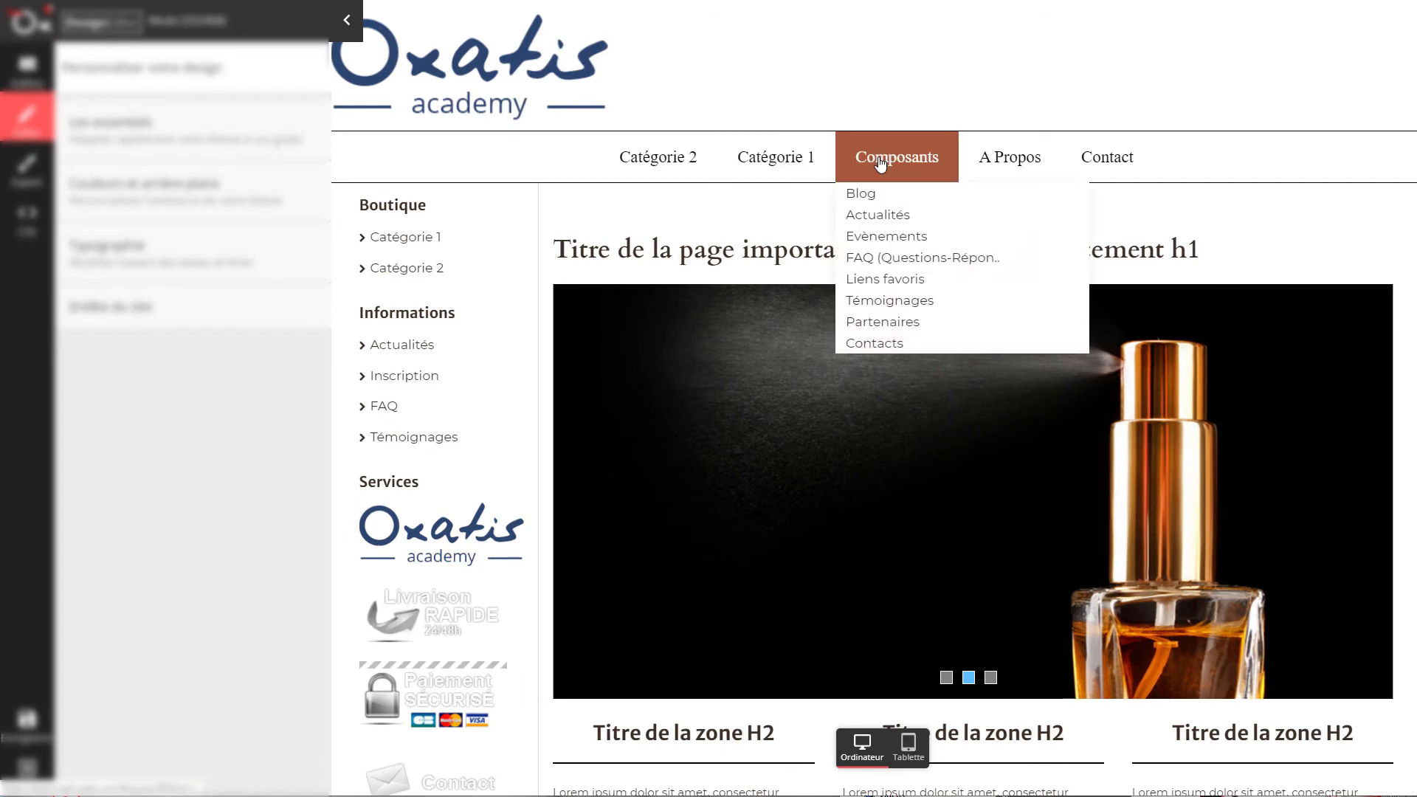
pyautogui.click(676, 168)
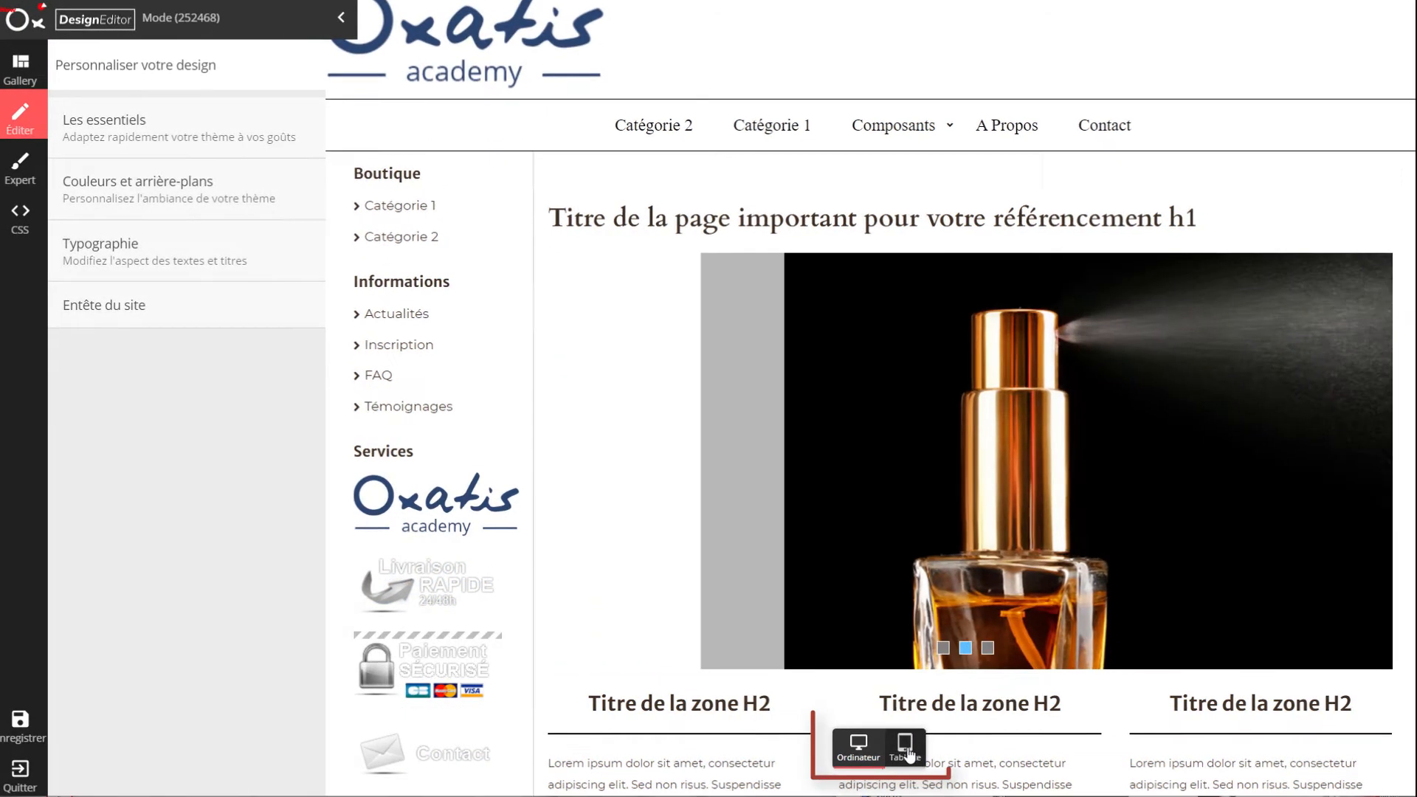
pyautogui.click(907, 751)
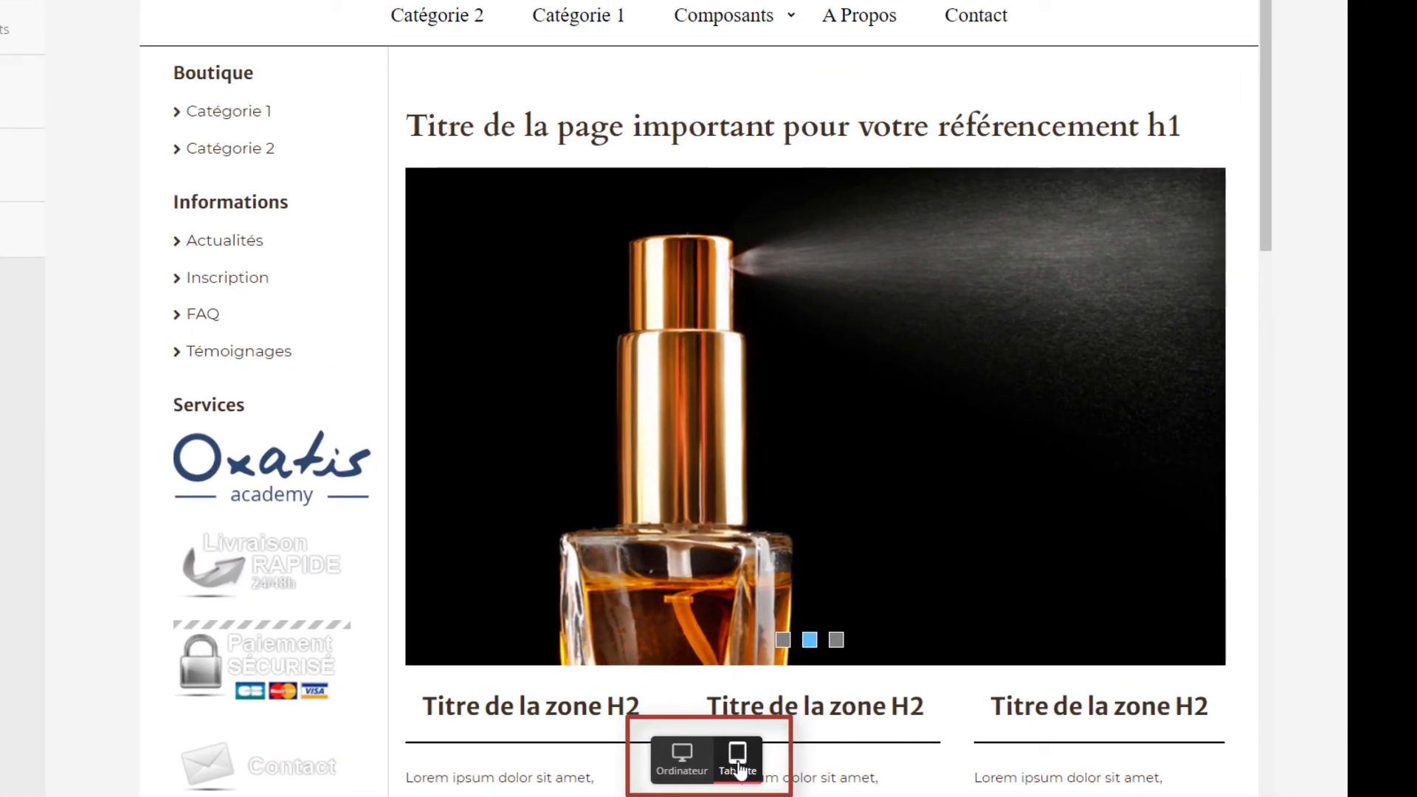
pyautogui.click(688, 769)
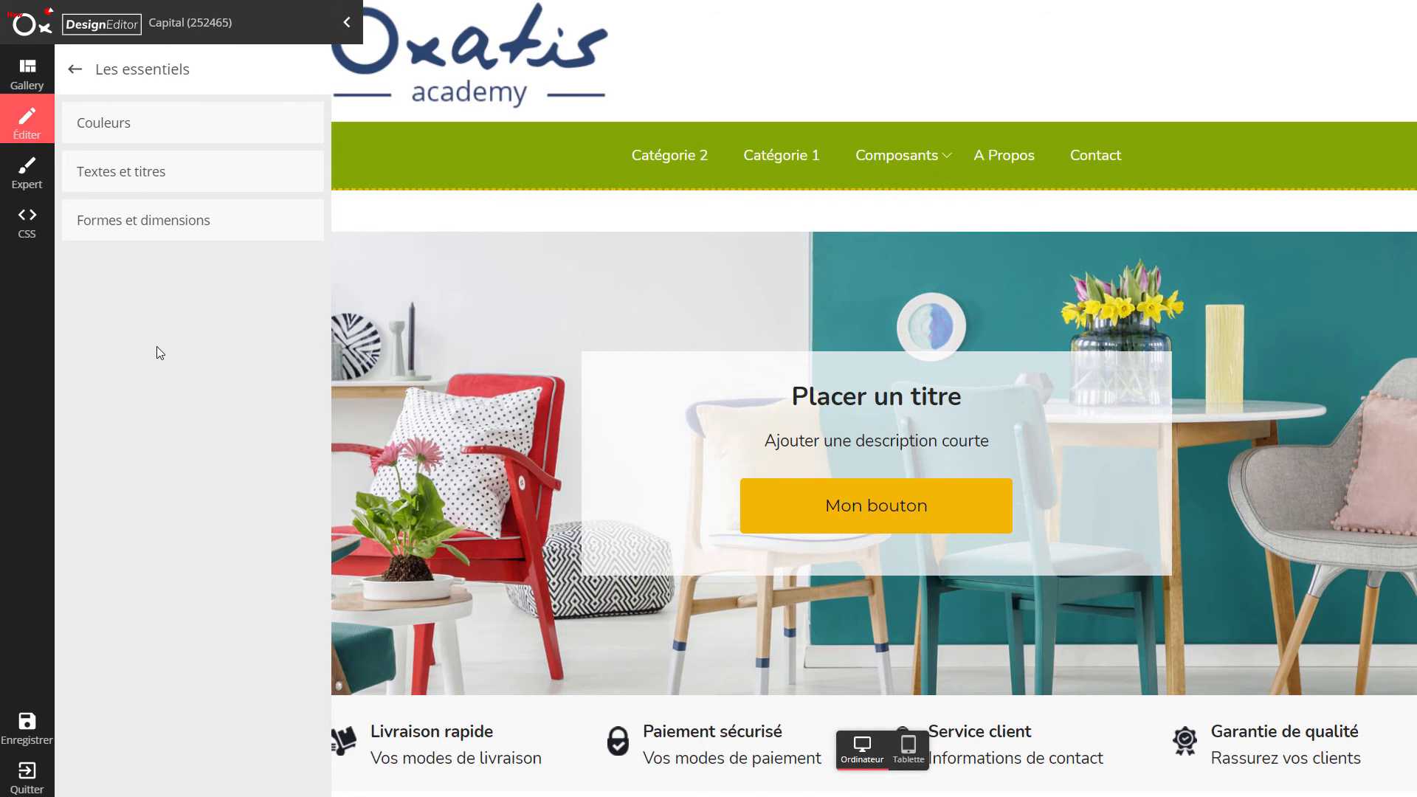
# Examine the theme's essential settings for colours, text size and fonts, button shape and content area width
pyautogui.click(266, 126)
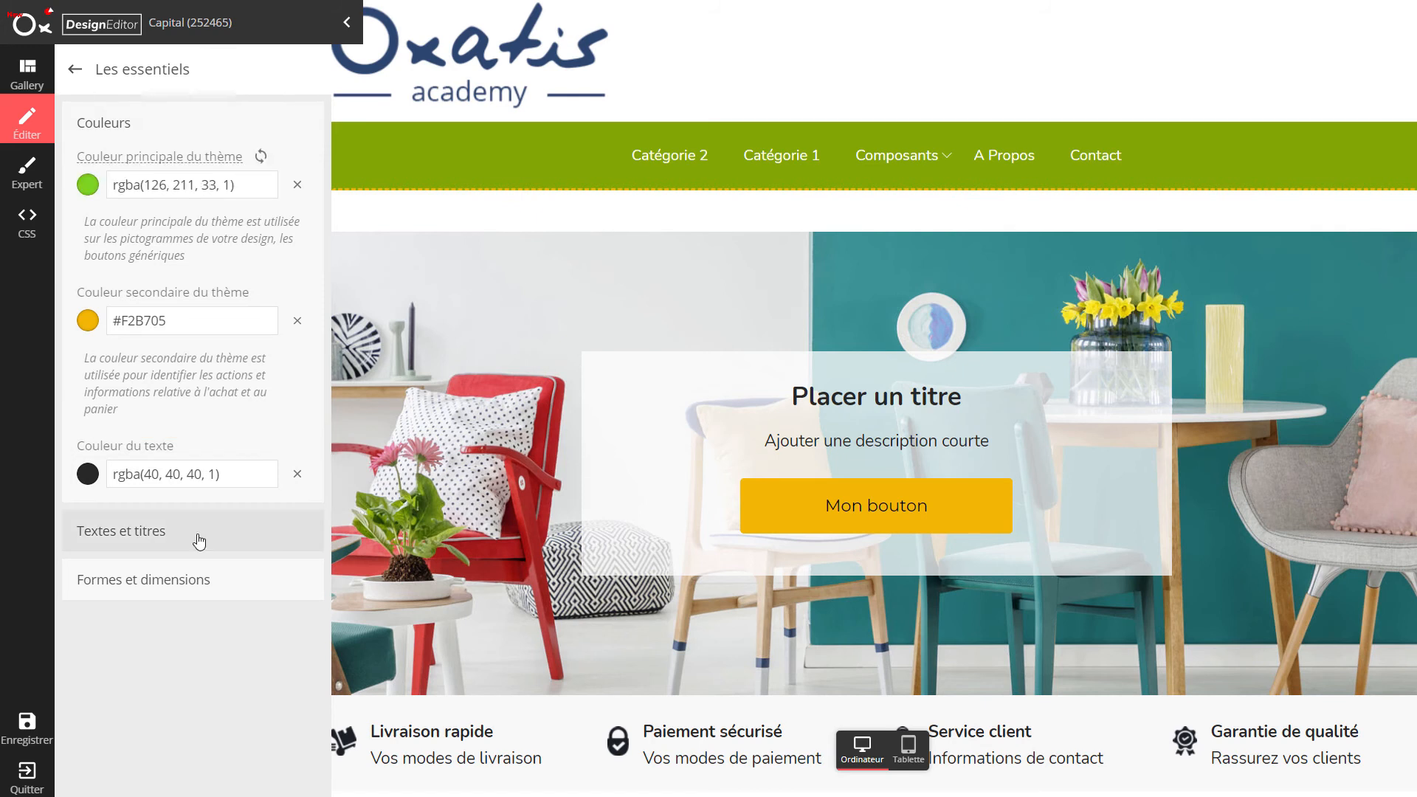
pyautogui.click(199, 542)
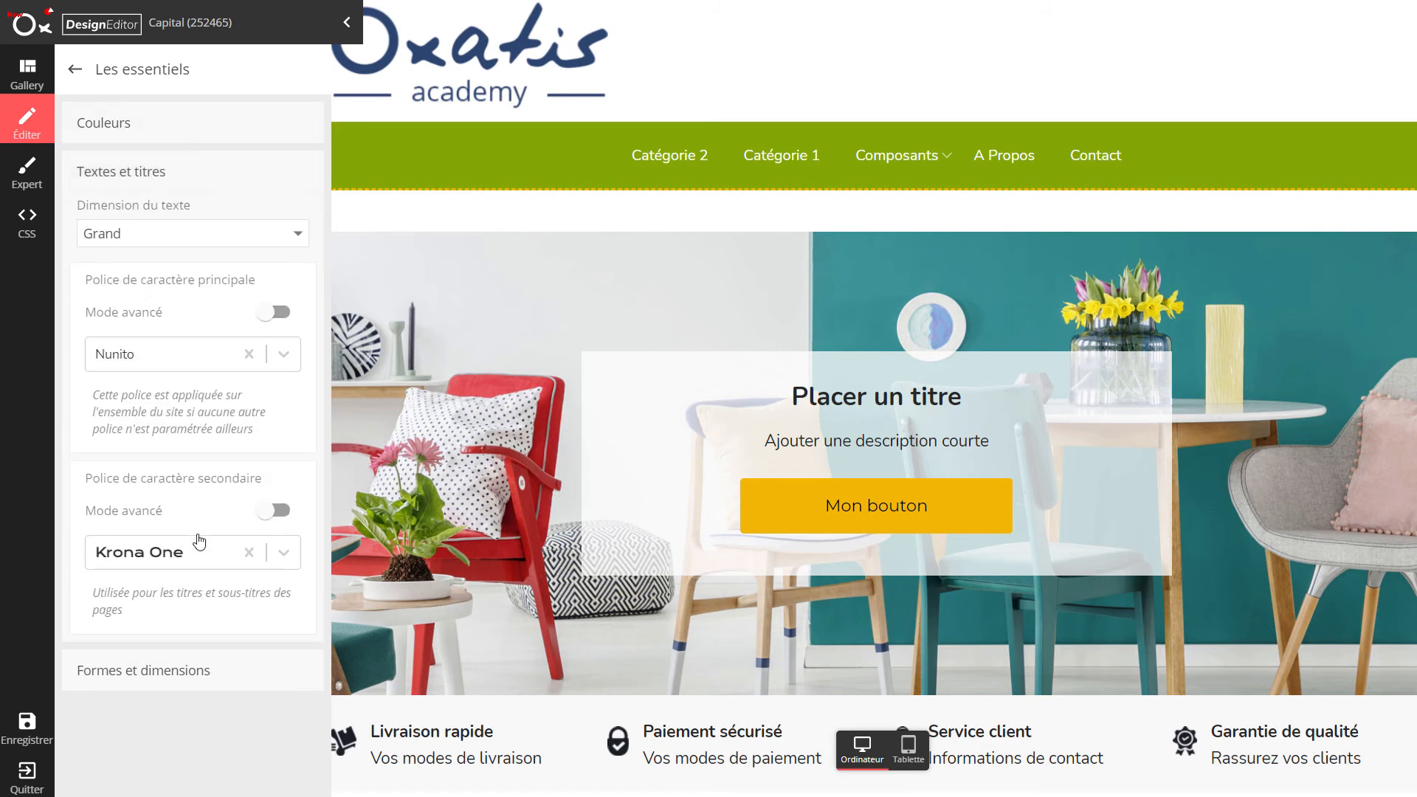
pyautogui.click(215, 236)
pyautogui.click(214, 228)
pyautogui.click(200, 672)
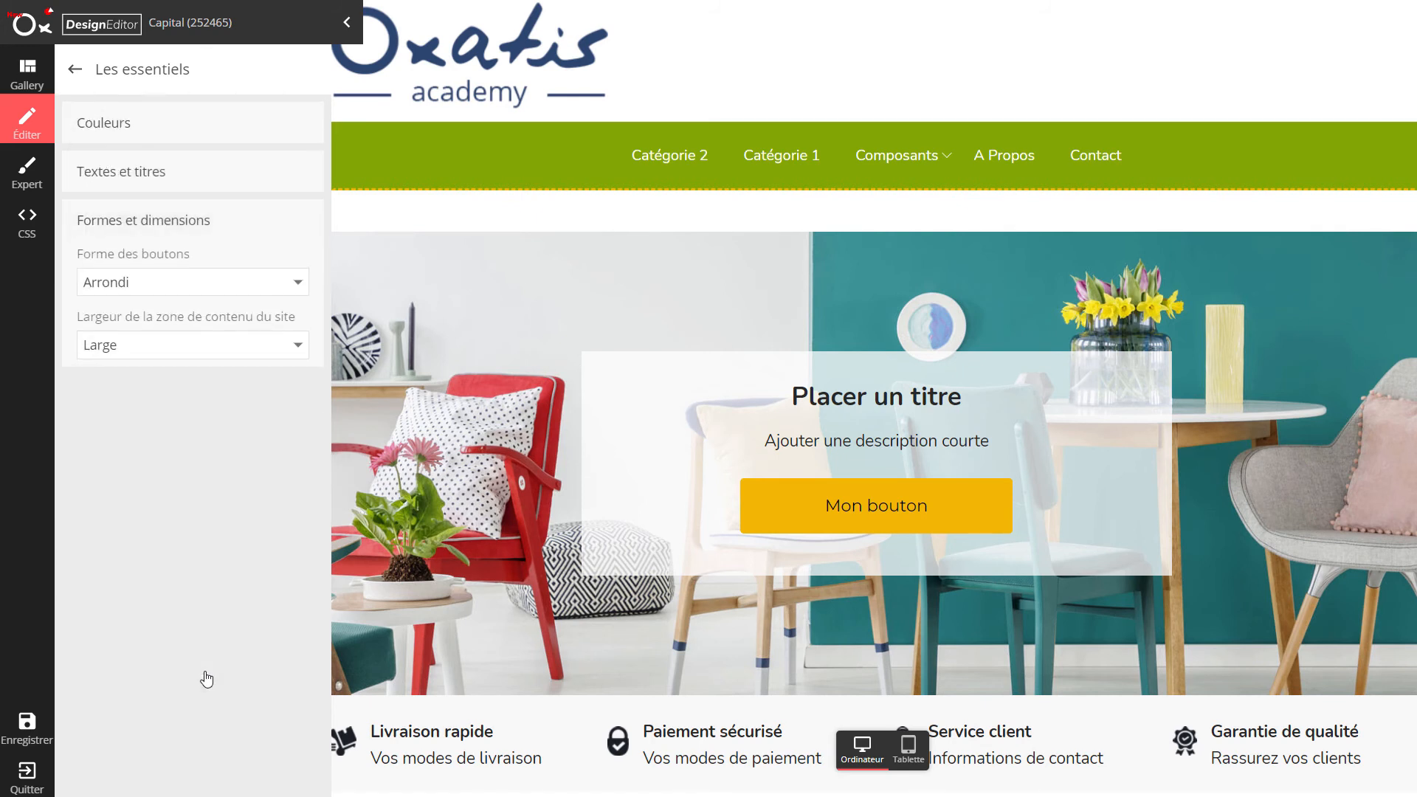
pyautogui.click(254, 286)
pyautogui.click(254, 286)
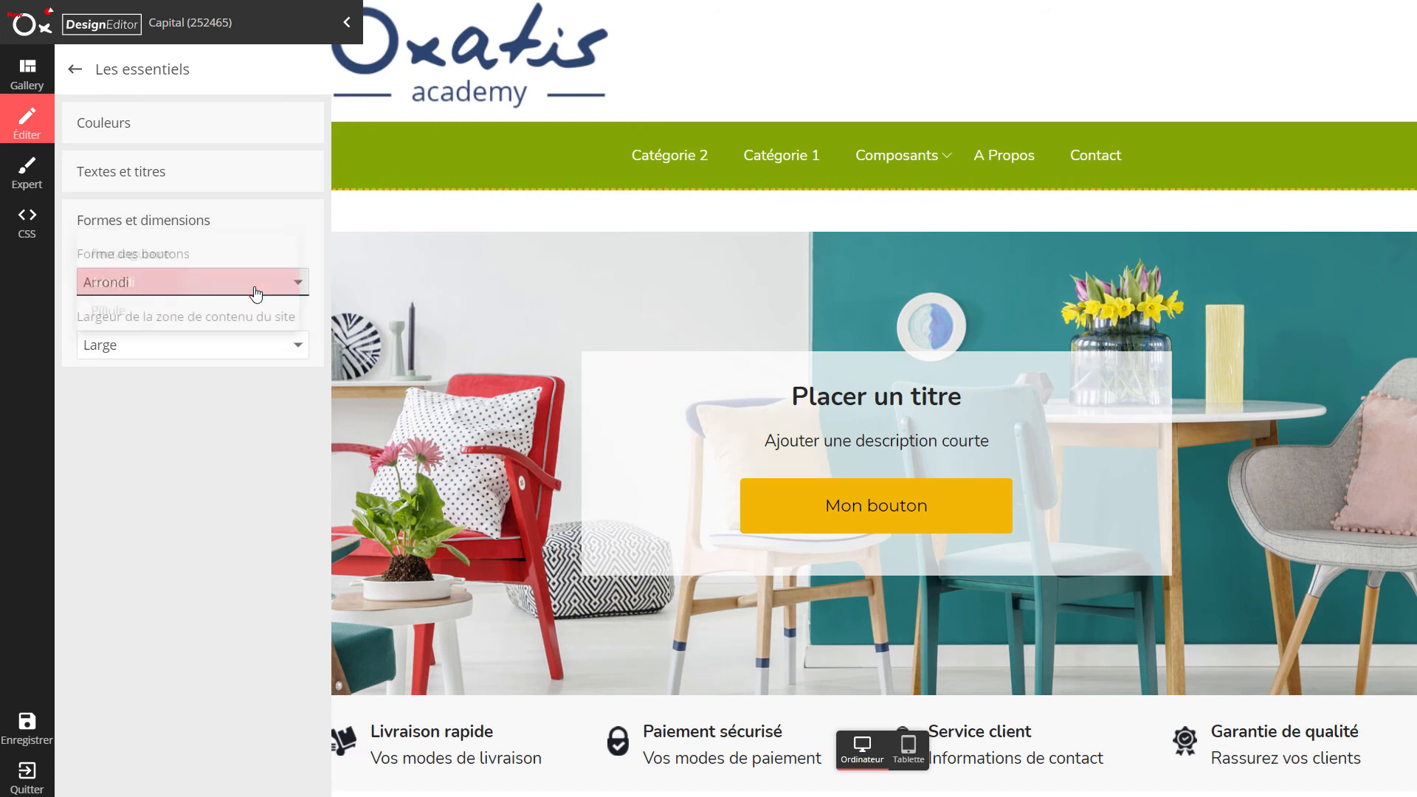
pyautogui.click(237, 347)
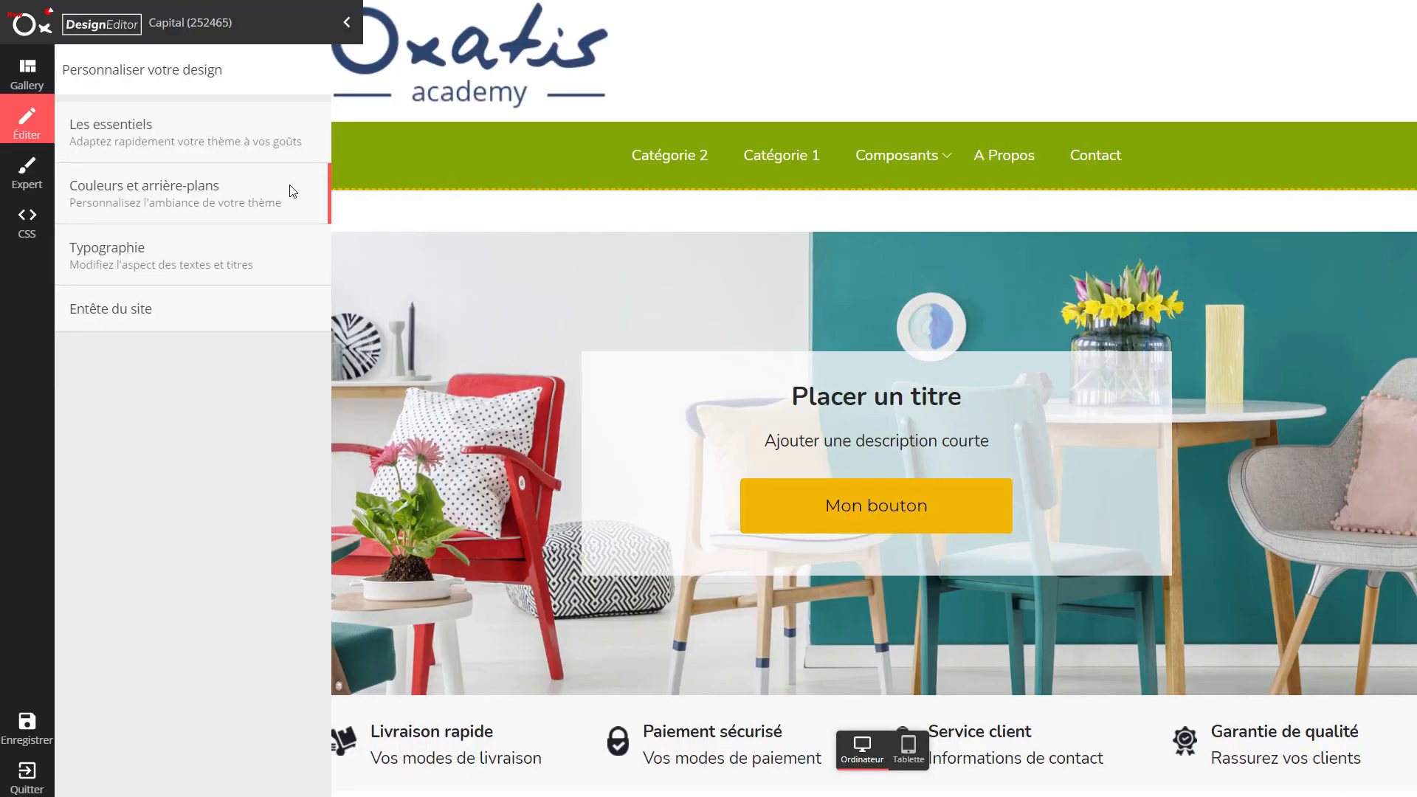
# Open the colours and backgrounds settings to examine the theme's main colour options
pyautogui.click(292, 192)
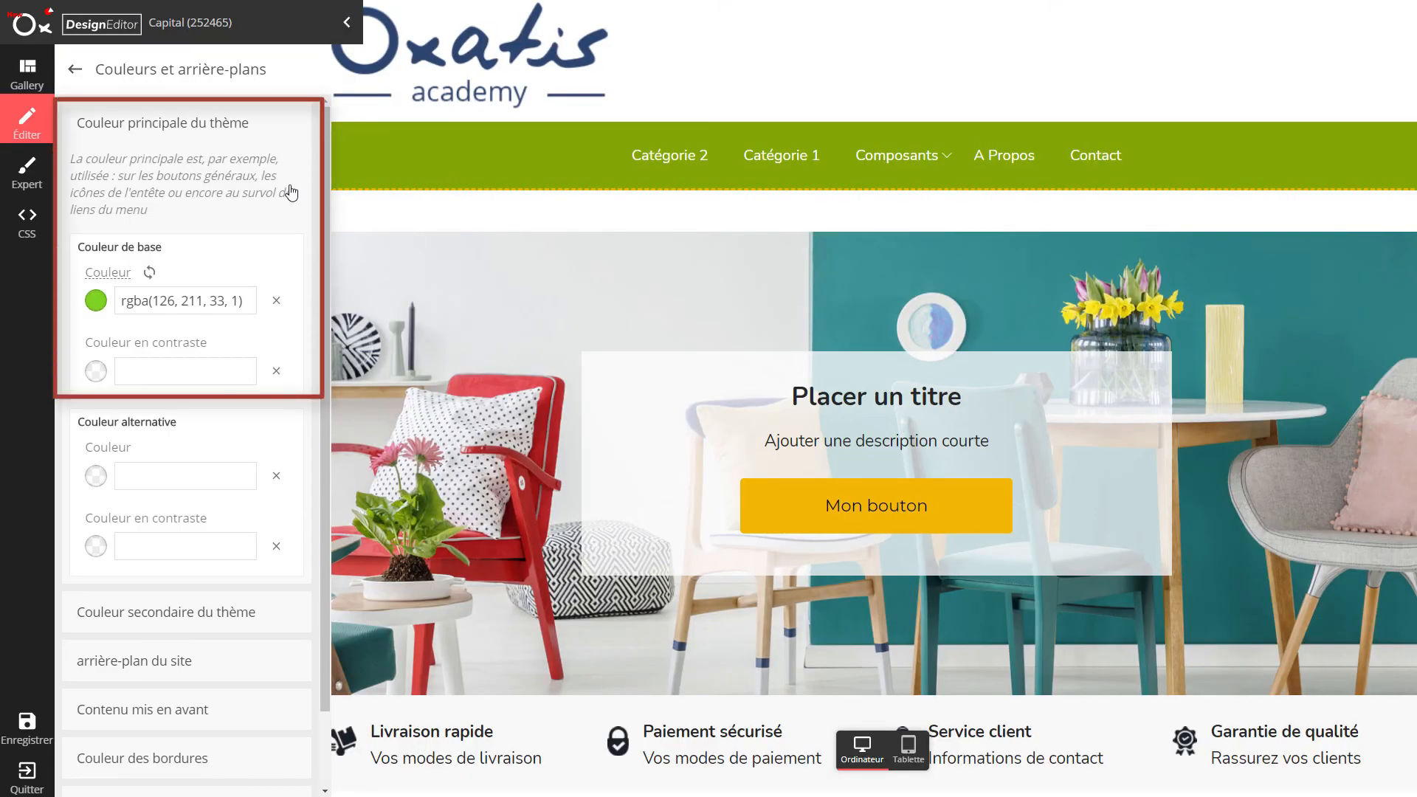